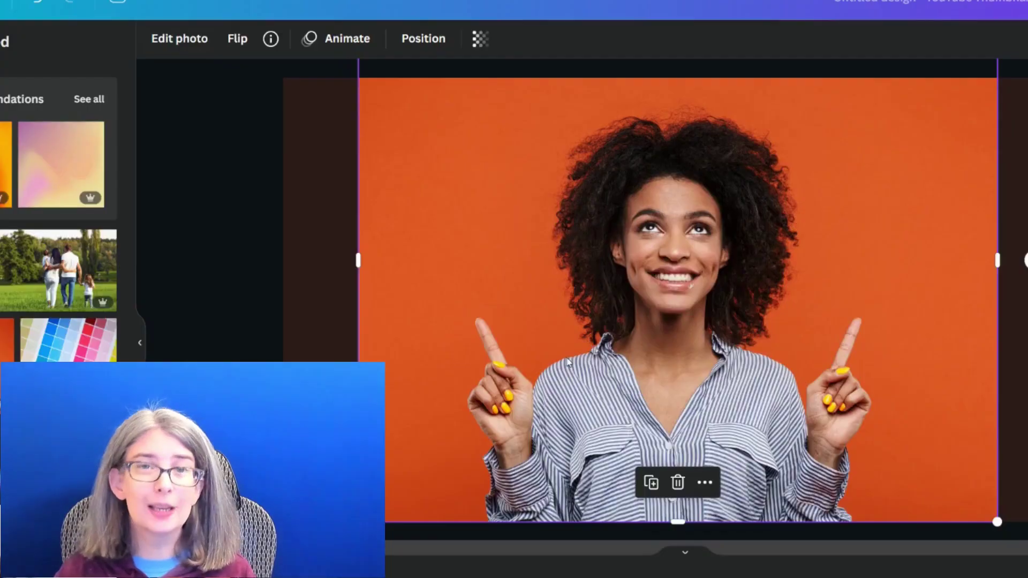
# - Apply BG Remover to the woman photo to strip its orange backdrop
pyautogui.click(169, 42)
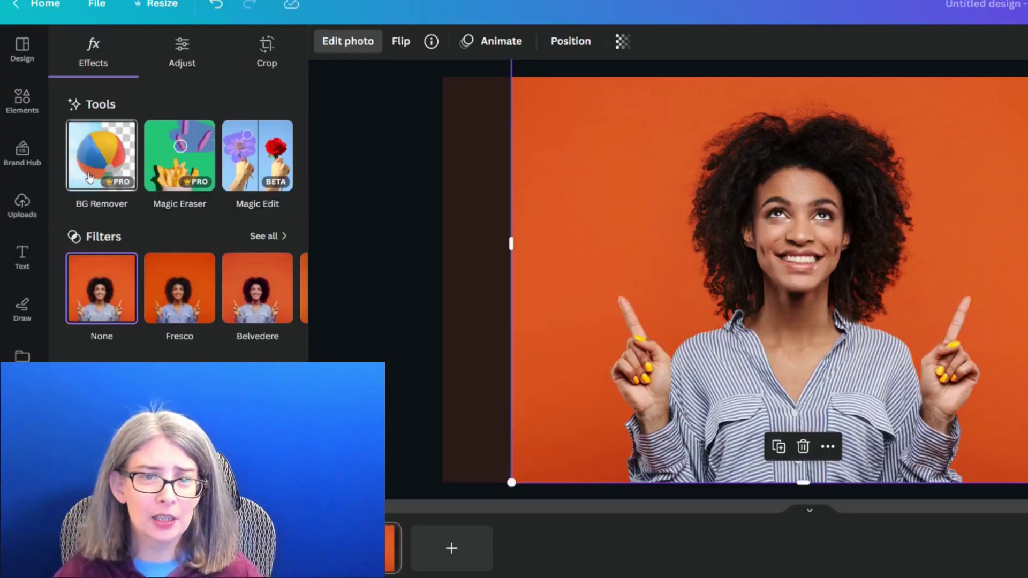
pyautogui.click(89, 176)
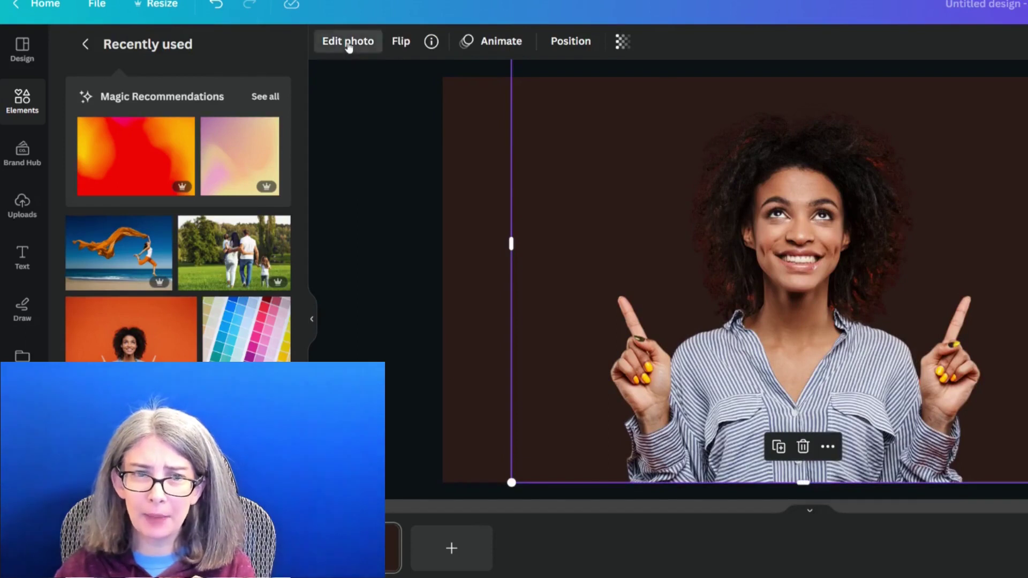
# - Duplicate the cut-out woman photo and place the copy beside the original
pyautogui.click(348, 42)
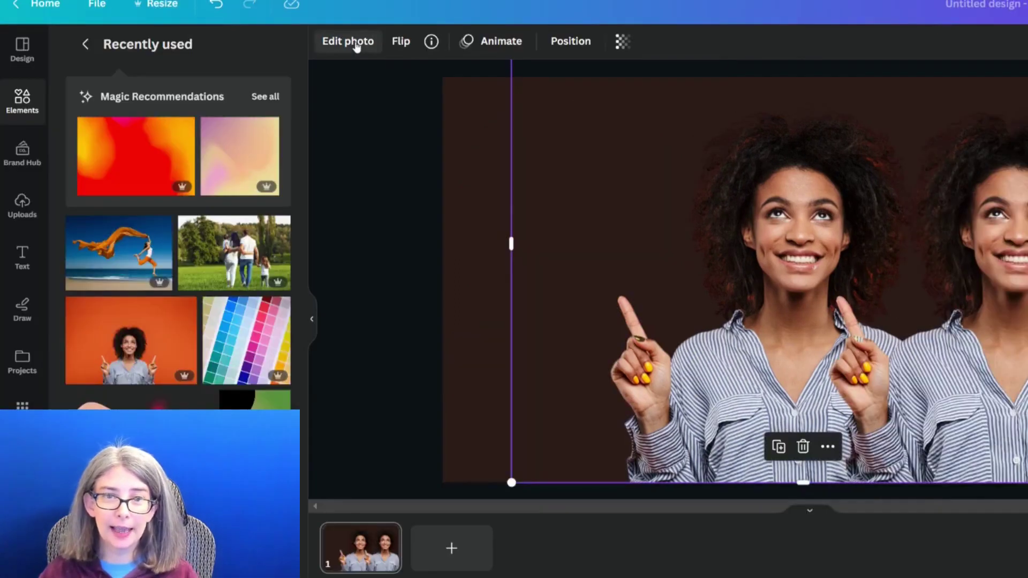
# - Give the copy a custom Duotone with #FFFFFF highlights and #FFFFFF shadows
pyautogui.click(356, 45)
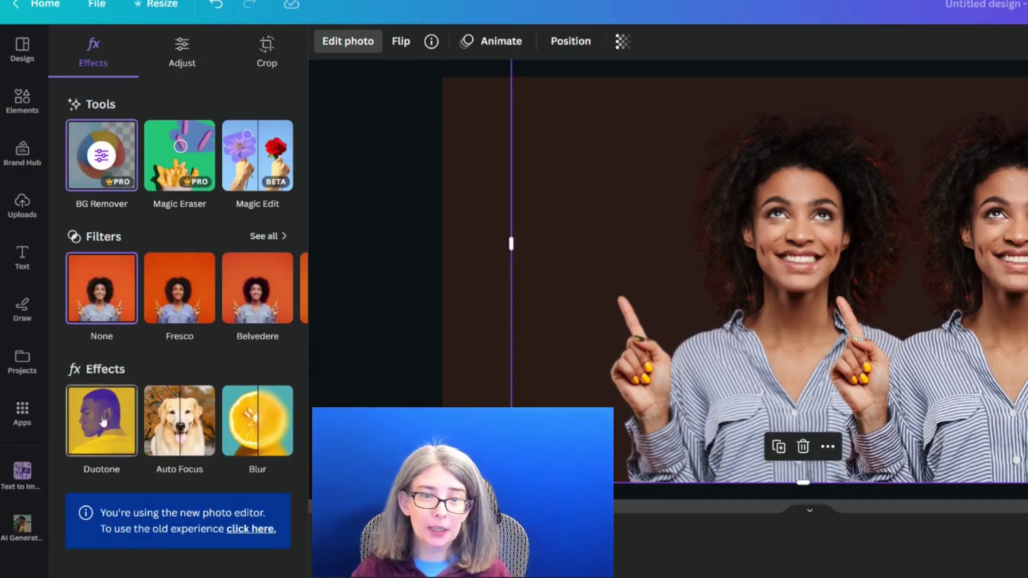
pyautogui.click(103, 421)
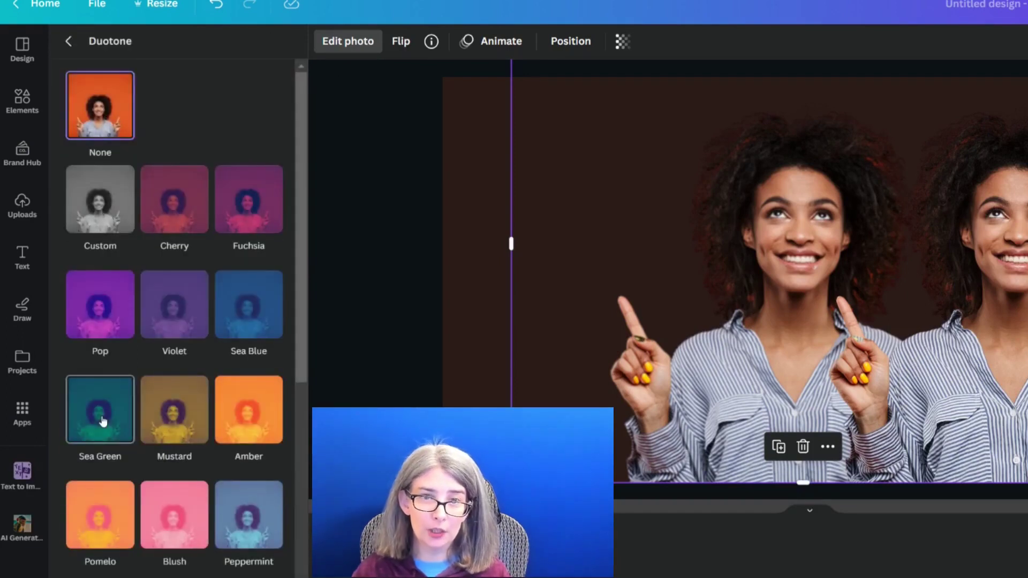
pyautogui.click(103, 208)
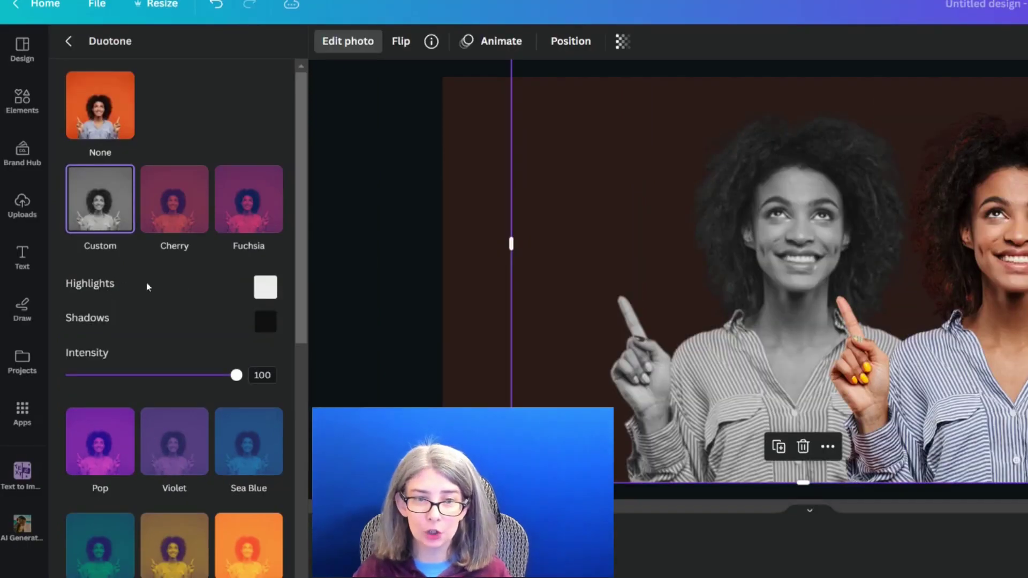
pyautogui.click(265, 287)
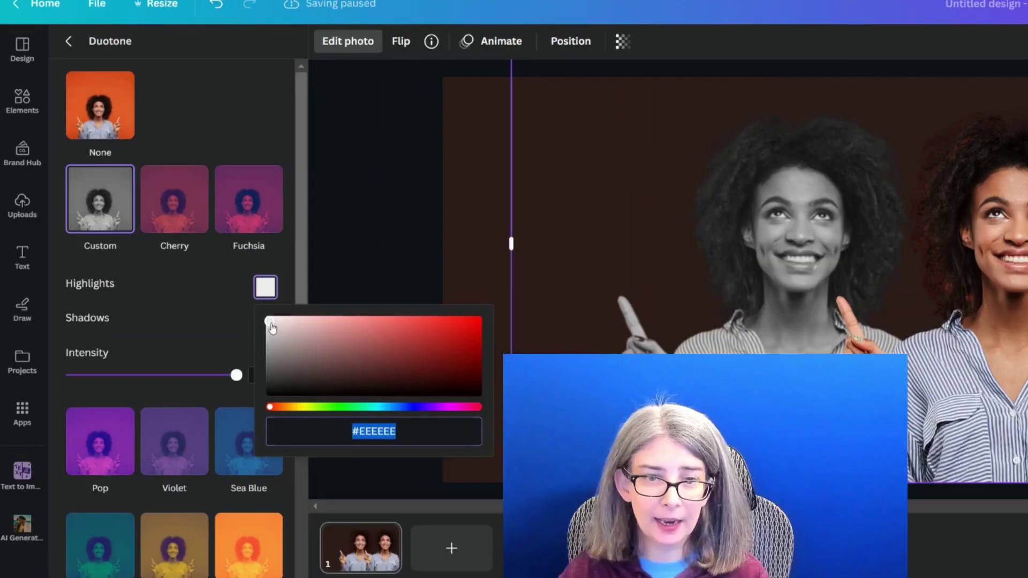
pyautogui.moveTo(269, 321); pyautogui.dragTo(266, 317)
pyautogui.click(222, 317)
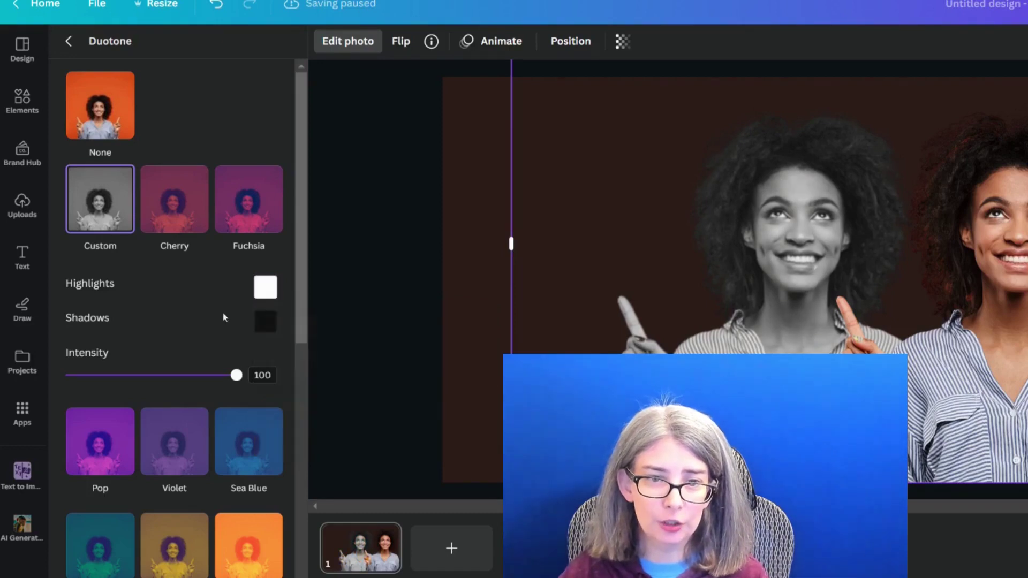
pyautogui.click(266, 324)
pyautogui.moveTo(270, 427); pyautogui.dragTo(267, 354)
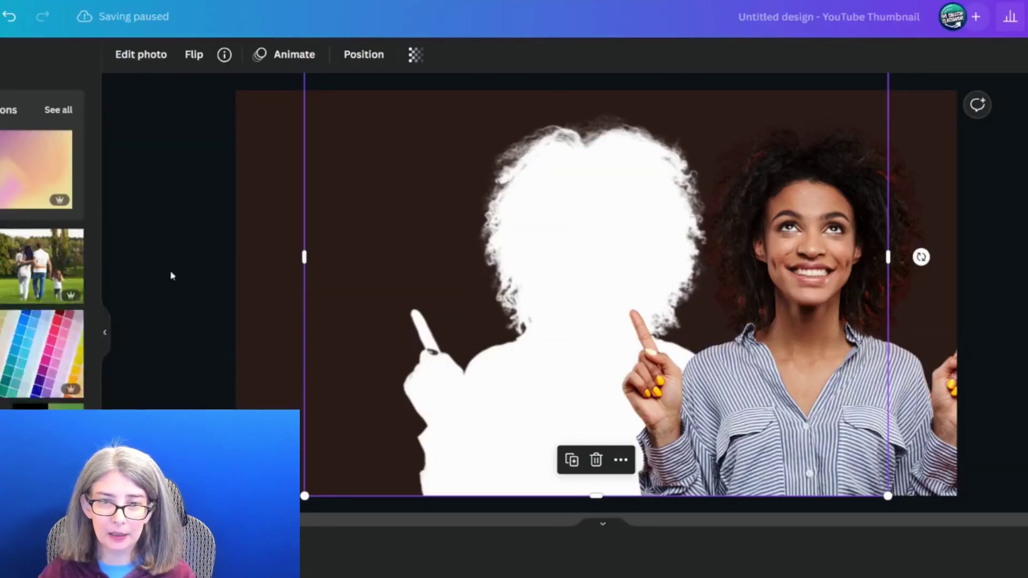
# - Drag the colour woman over the white silhouette, then move her left to reveal it
pyautogui.click(154, 324)
pyautogui.moveTo(835, 364); pyautogui.dragTo(634, 361)
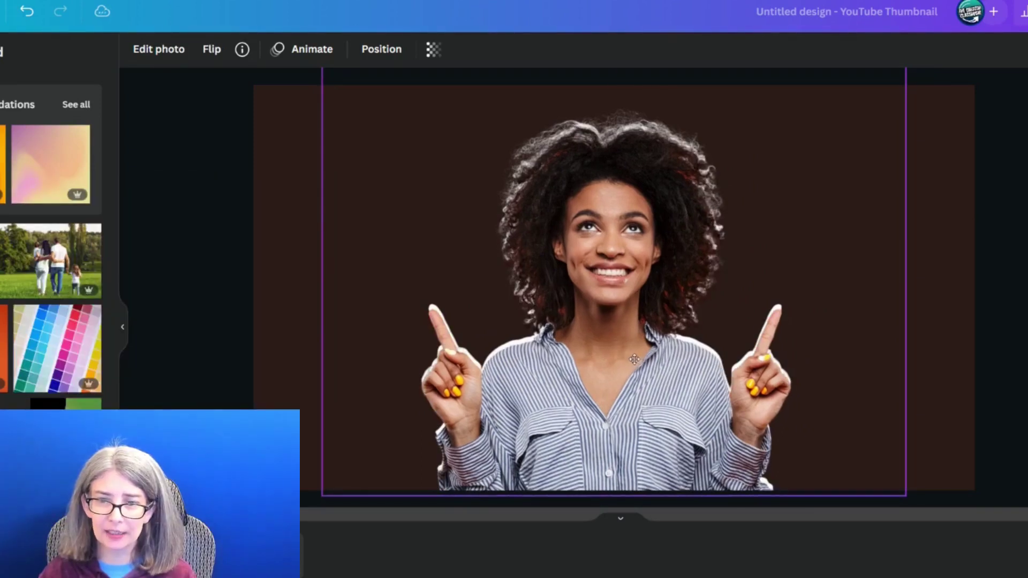
pyautogui.moveTo(635, 359); pyautogui.dragTo(630, 358)
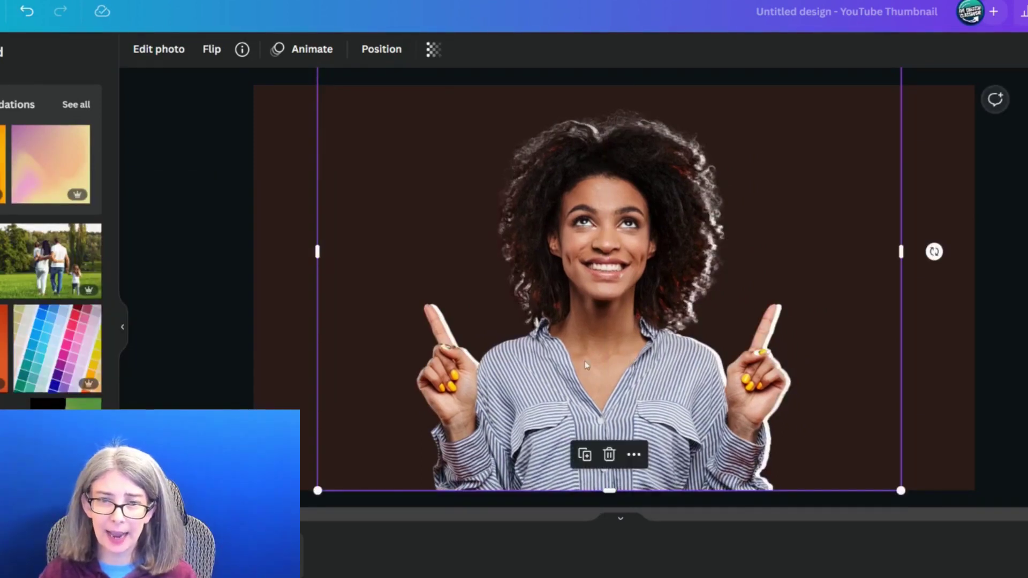
pyautogui.moveTo(565, 306); pyautogui.dragTo(268, 312)
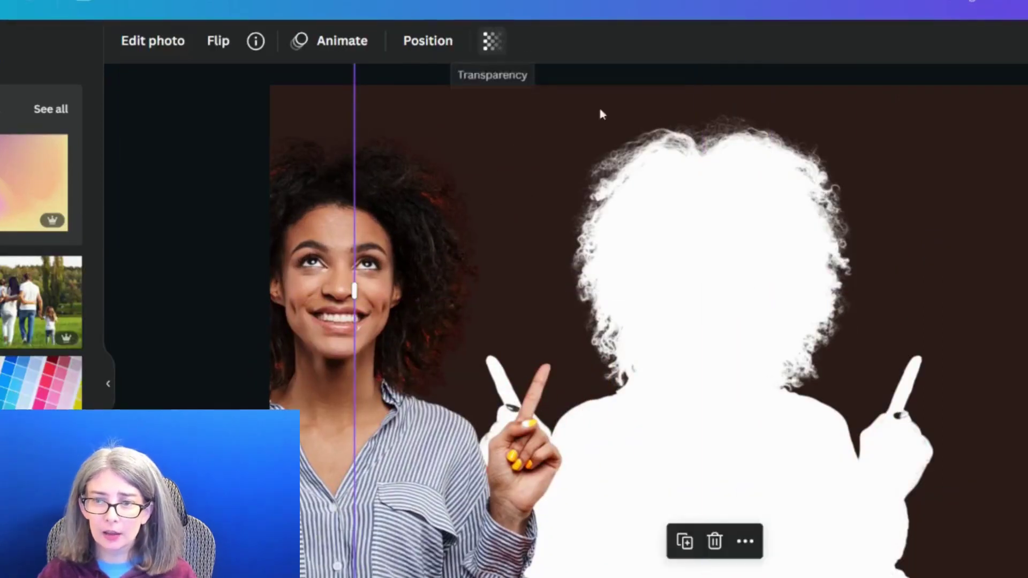
# - Set the silhouette's transparency to 22 and drag the colour woman back over it
pyautogui.click(490, 54)
pyautogui.moveTo(493, 113); pyautogui.dragTo(359, 114)
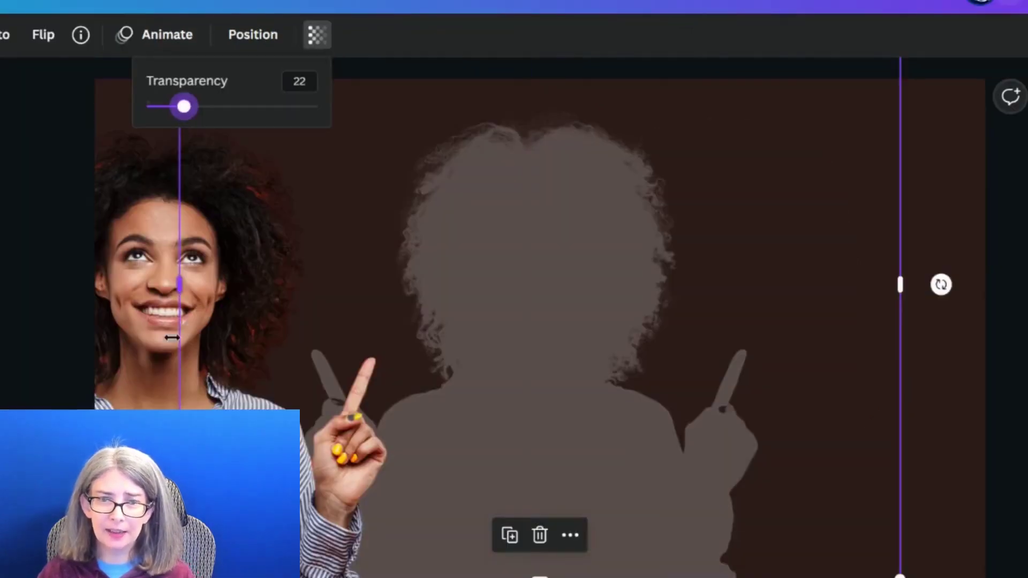
pyautogui.moveTo(172, 331); pyautogui.dragTo(521, 331)
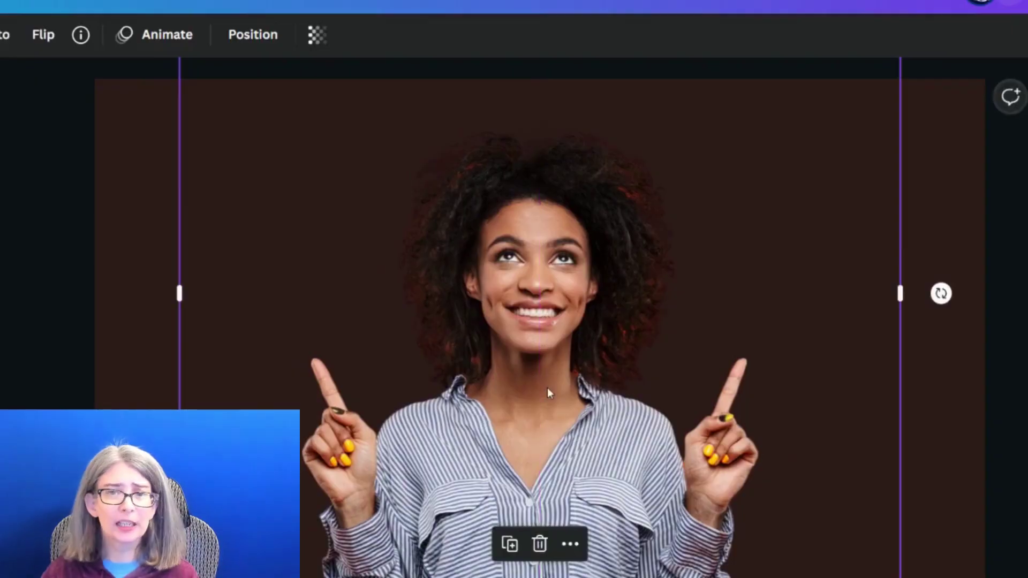
# - Revert to the old photo editor through the new-editor notice, restoring the orange background
pyautogui.click(344, 42)
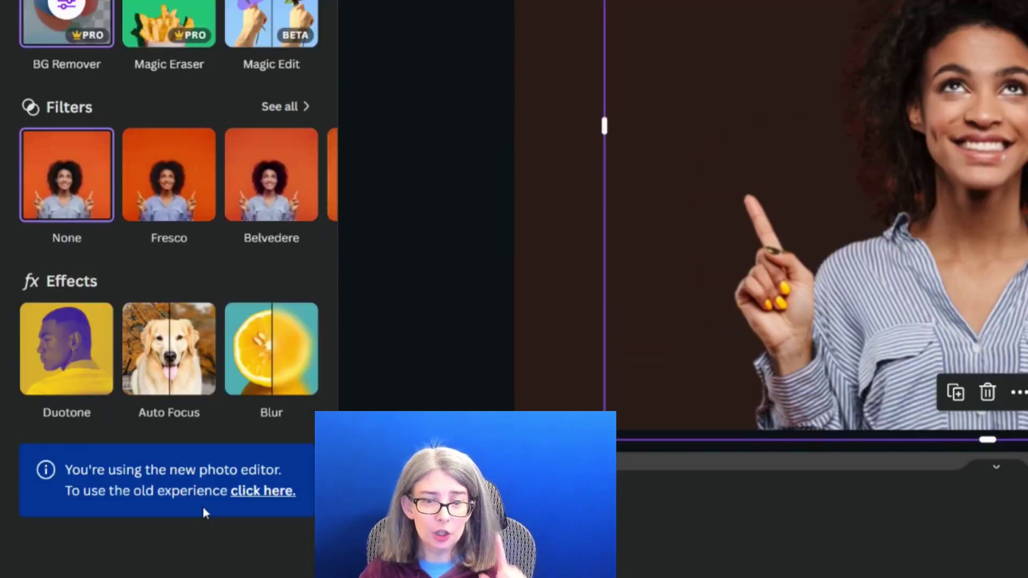
pyautogui.click(262, 493)
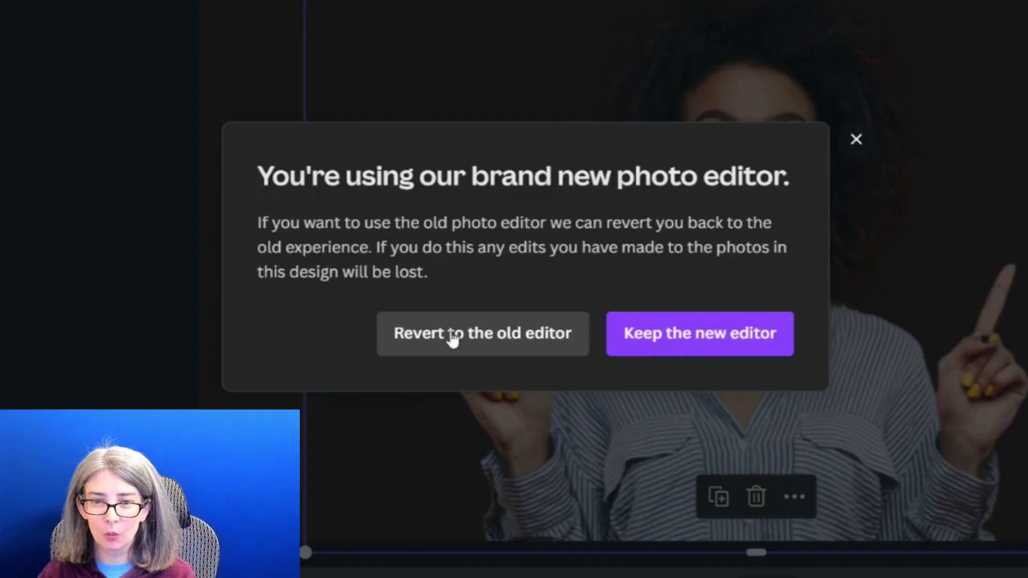
pyautogui.click(452, 334)
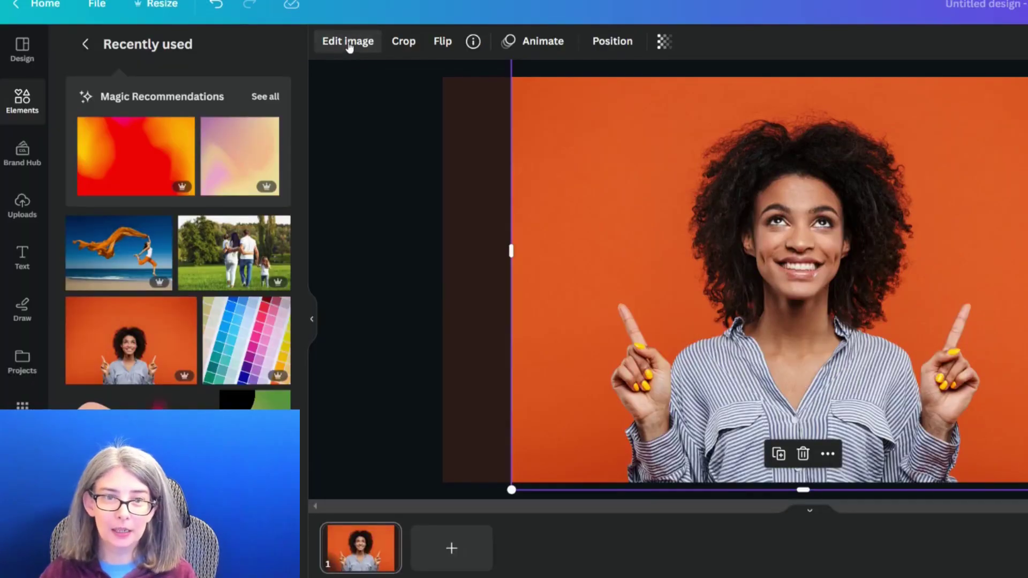
# - In the old editor's effects list, apply BG Remover to cut the woman out again
pyautogui.click(347, 43)
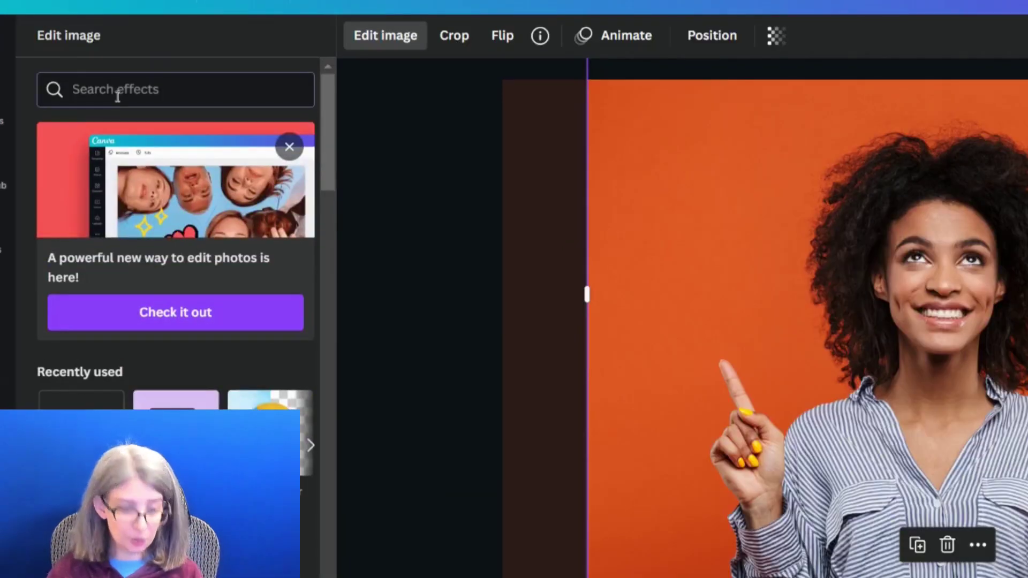
pyautogui.click(117, 97)
pyautogui.write('sh')
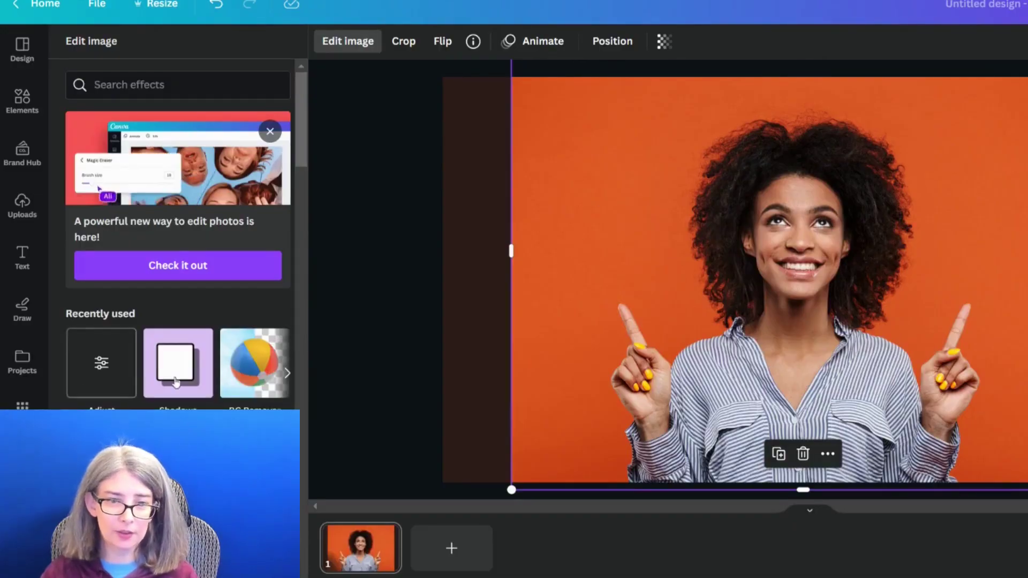
pyautogui.click(263, 354)
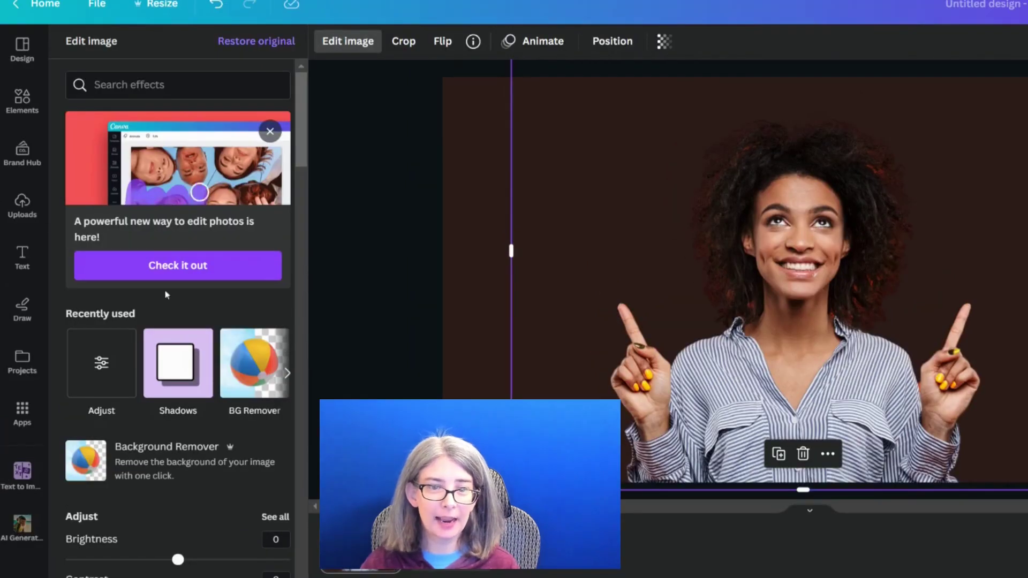
# - Add a Glow shadow with size 15, transparency 100, blur 0 and colour #f1f1f1
pyautogui.click(178, 370)
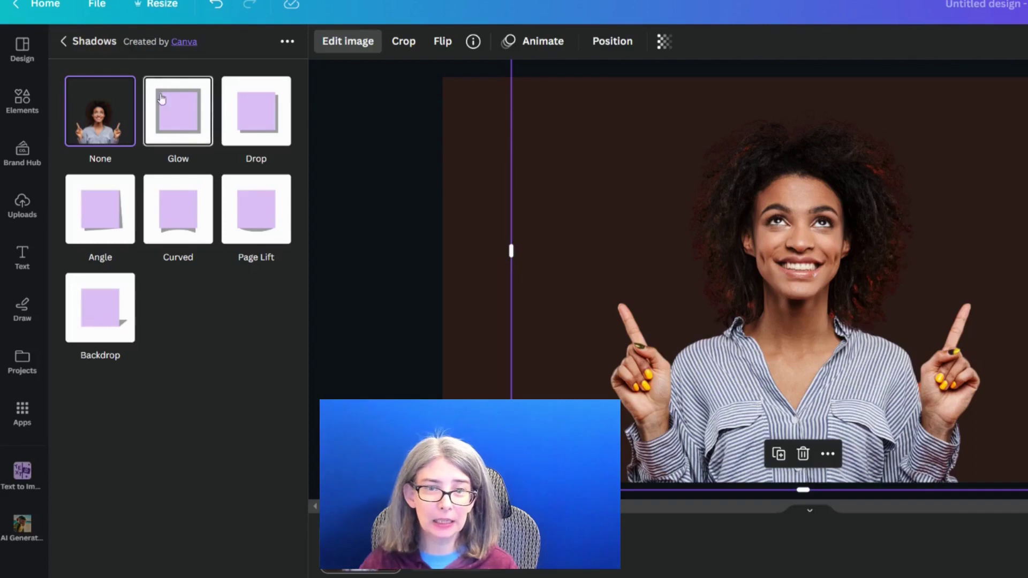
pyautogui.click(182, 111)
pyautogui.click(179, 111)
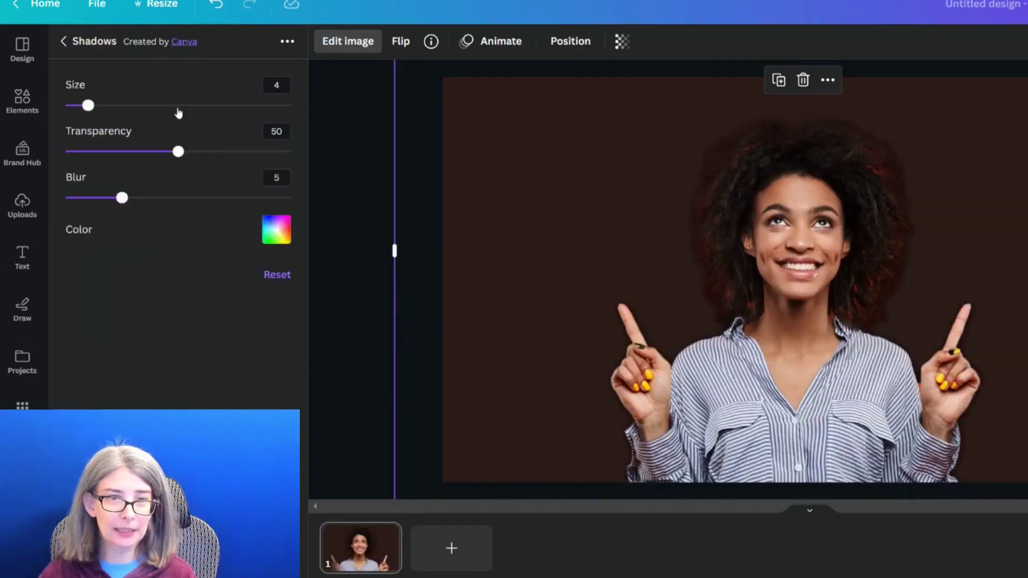
pyautogui.write('15')
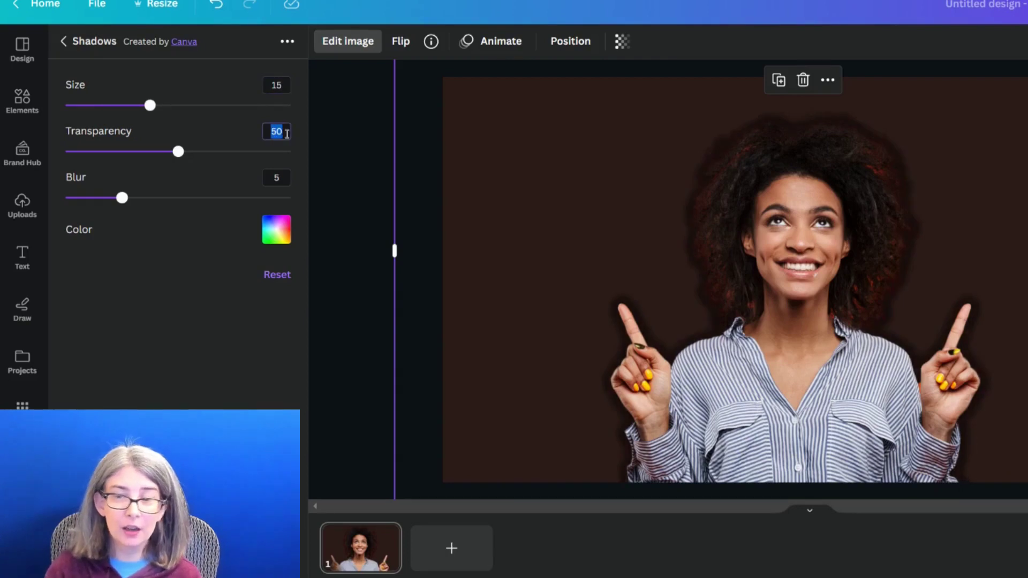
pyautogui.press('Return')
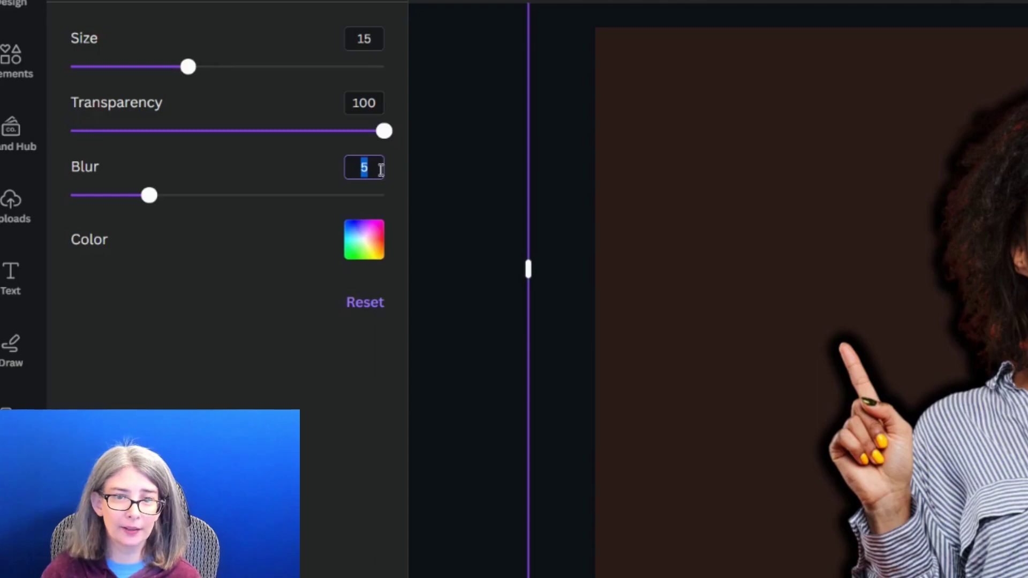
pyautogui.click(359, 238)
pyautogui.click(466, 464)
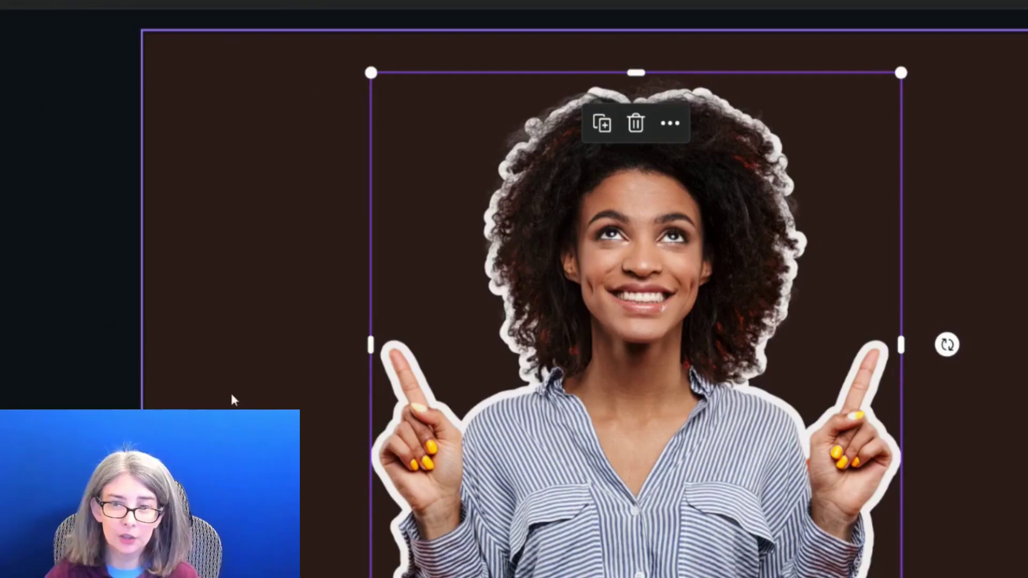
pyautogui.click(209, 360)
# - Move the outlined woman to the thumbnail's right side, enlarge her, and nudge her slightly right
pyautogui.click(520, 382)
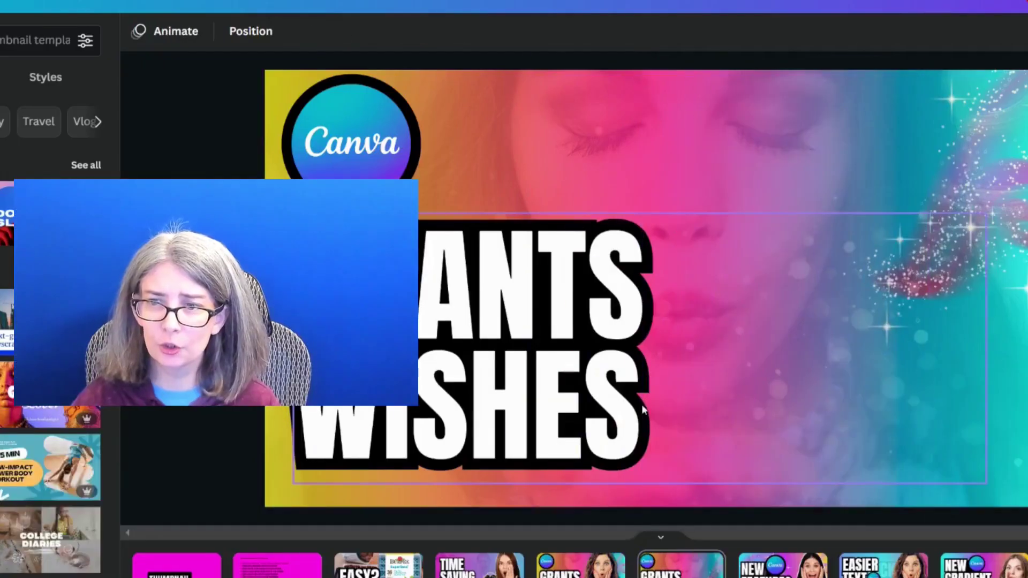
pyautogui.moveTo(658, 378); pyautogui.dragTo(866, 377)
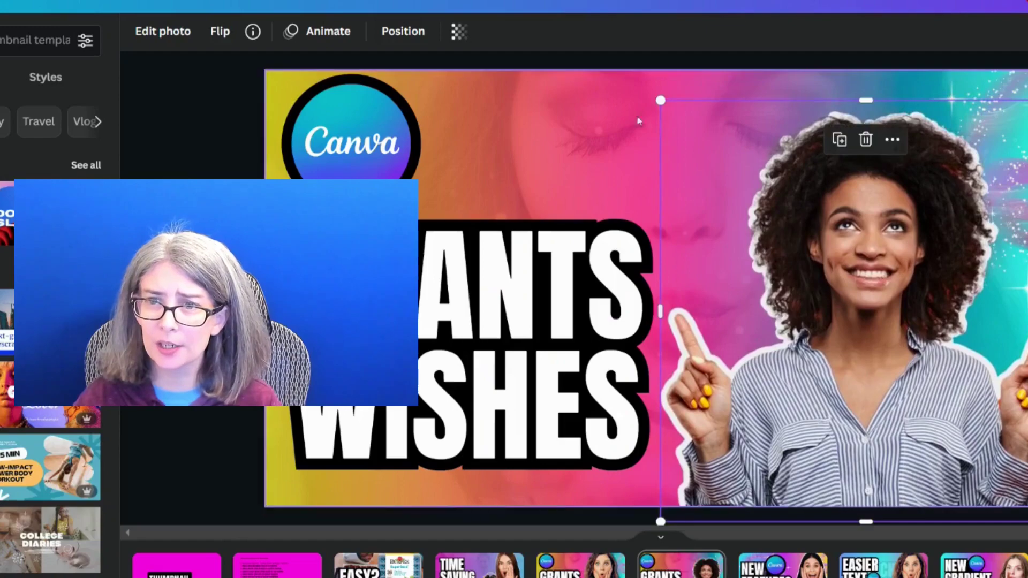
pyautogui.moveTo(661, 101); pyautogui.dragTo(584, 69)
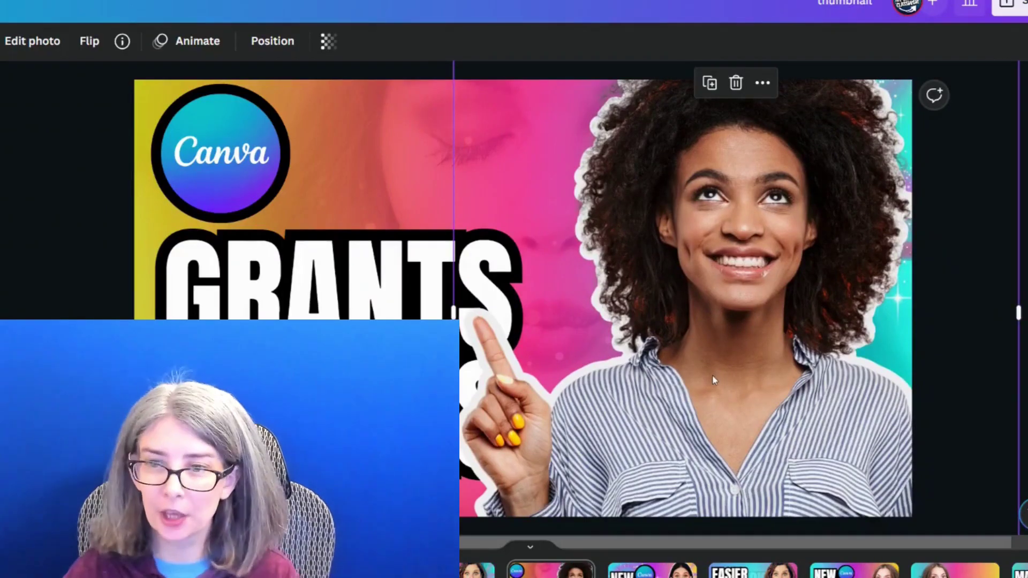
pyautogui.moveTo(633, 469); pyautogui.dragTo(654, 469)
pyautogui.click(81, 280)
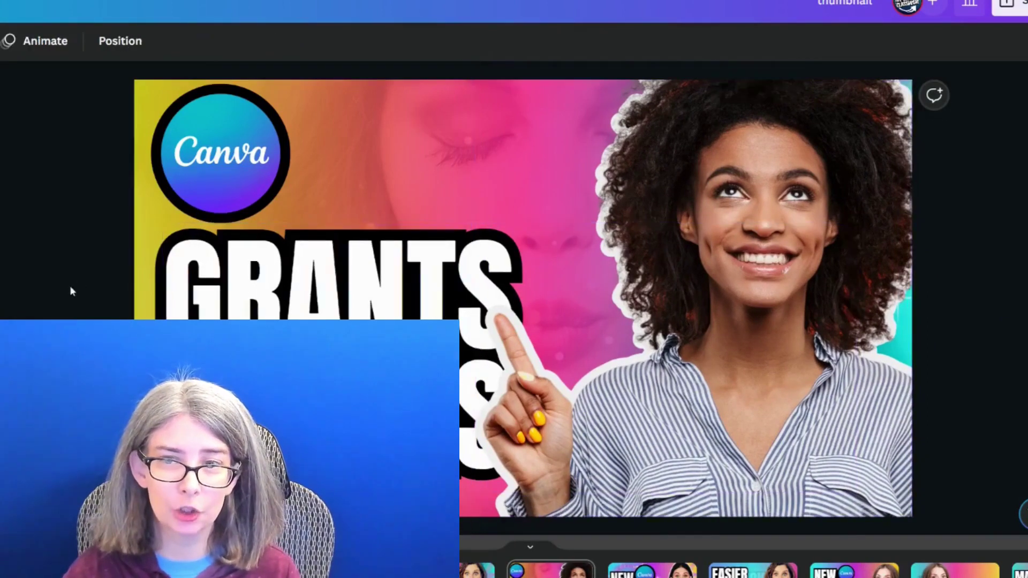